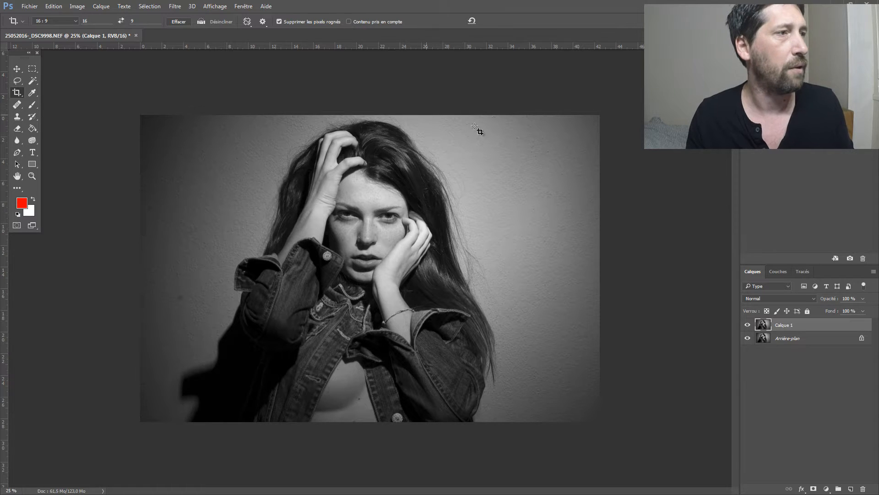
Expand the 16:9 crop to the photo's full height, centre the photo with blank bands on both sides, and apply the crop.
click(382, 249)
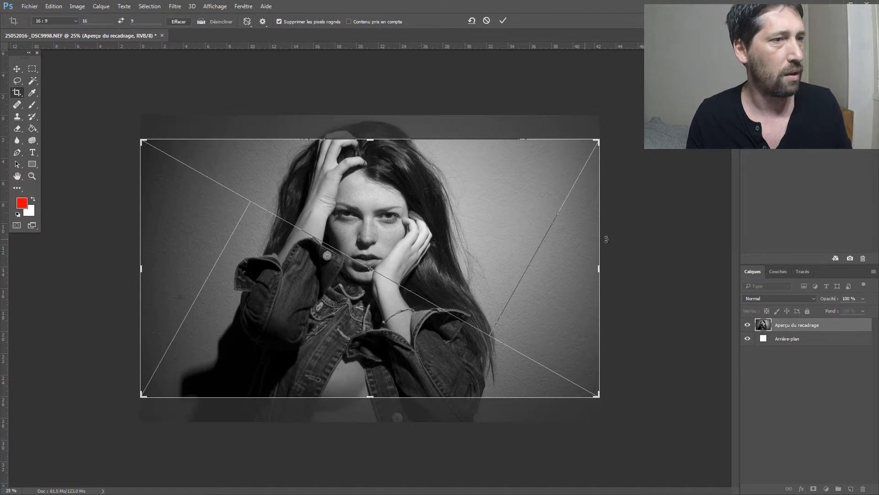
drag(601, 268, 634, 268)
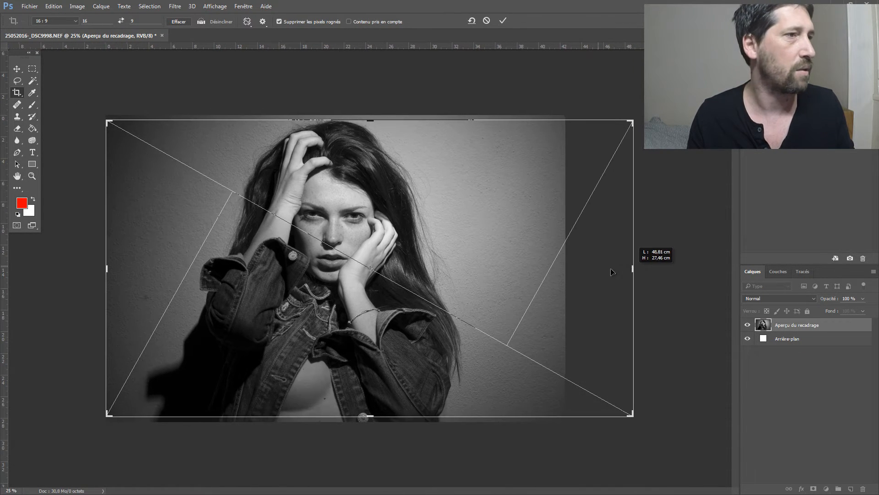
mouse_move(106, 270)
mouse_down()
mouse_move(82, 268)
mouse_move(99, 269)
mouse_up()
drag(208, 297, 235, 295)
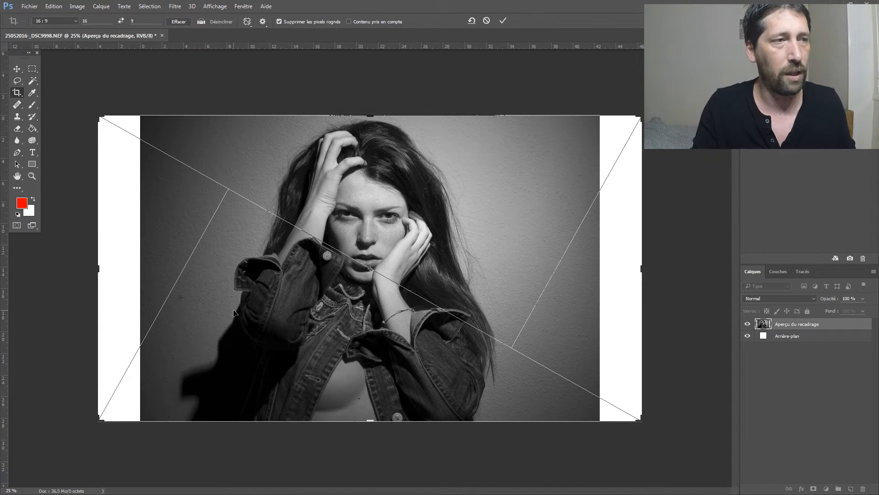
key(Return)
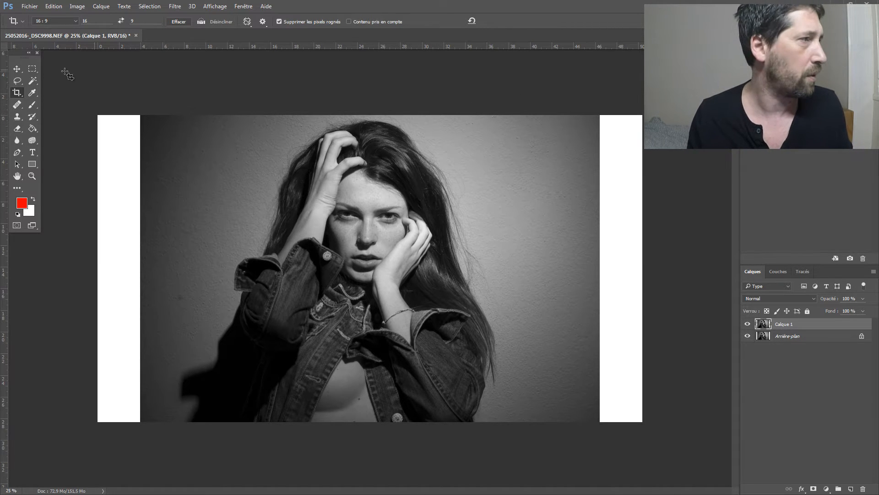
Select a full-height strip of wall at the photo's right edge, including the white band, and copy it to a new layer.
click(32, 68)
drag(534, 100, 652, 375)
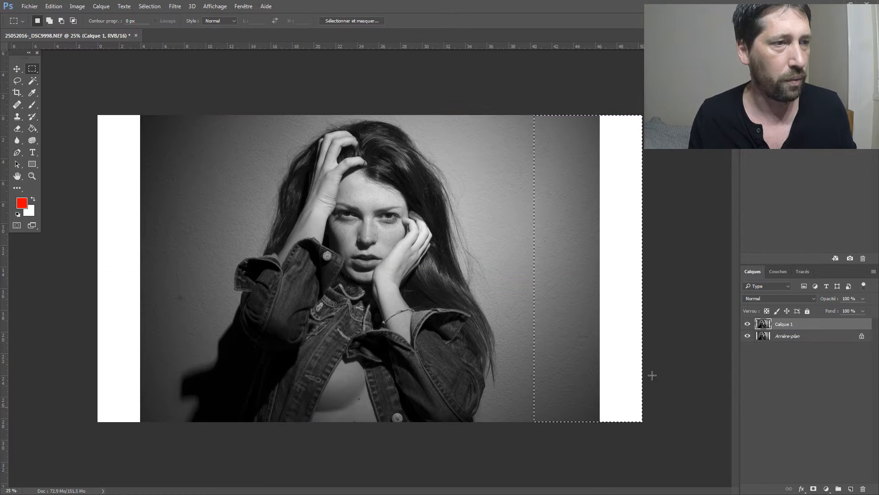
right_click(573, 338)
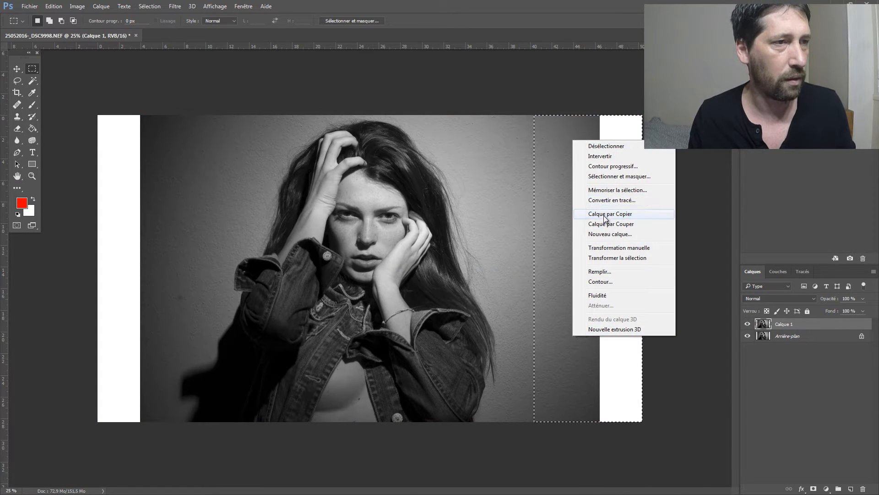
click(604, 214)
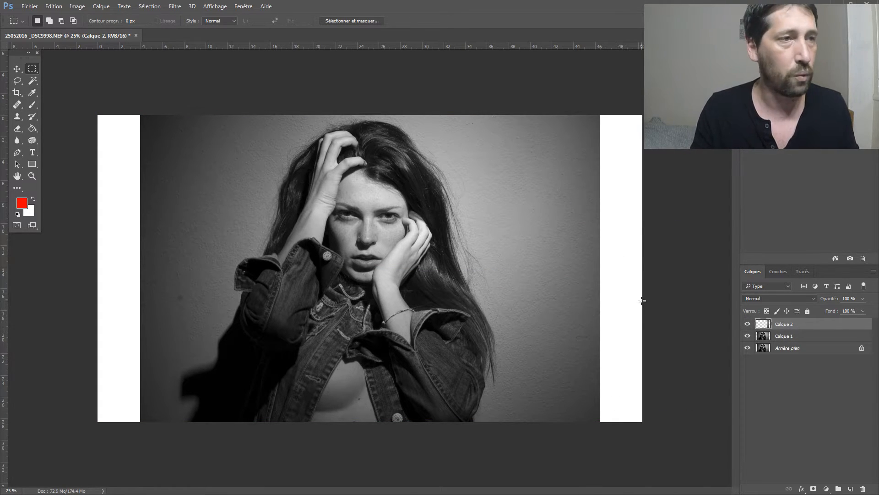
Shift the copied wall strip to the right in large nudges so it partly covers the white band.
click(16, 70)
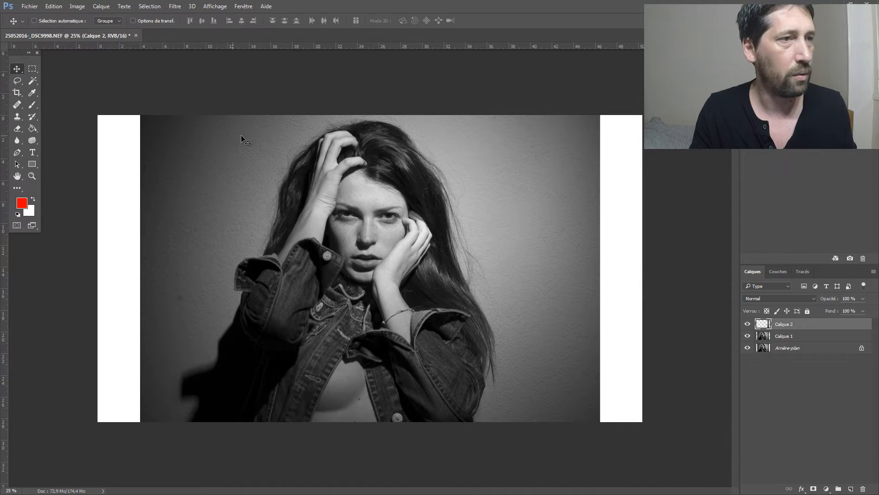
key(shift+Right)
key(shift+Right)
key(shift+Right)
key(shift+Right)
key(shift+Right)
key(shift+Right)
key(shift+Right)
key(shift+Right)
key(shift+Right)
key(shift+Right)
key(shift+Right)
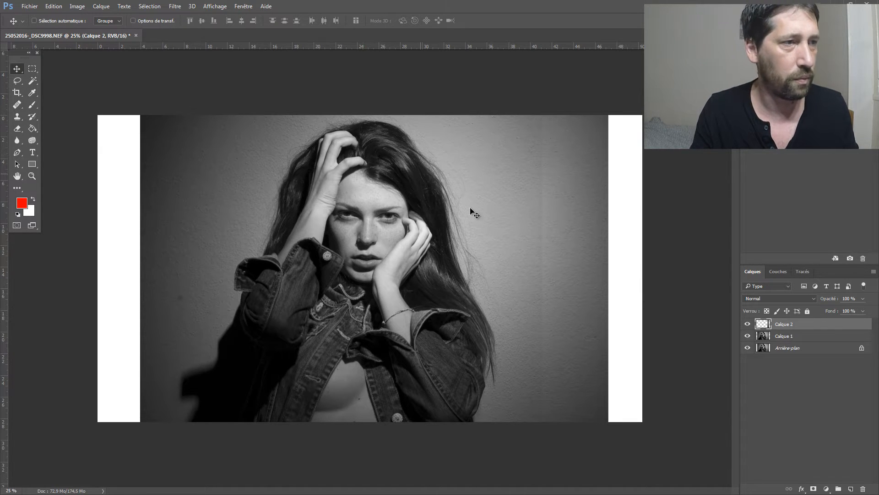
key(shift+Right)
key(shift+Right)
key(shift+Right)
key(shift+Right)
key(shift+Right)
key(shift+Right)
key(shift+Right)
key(shift+Right)
key(shift+Right)
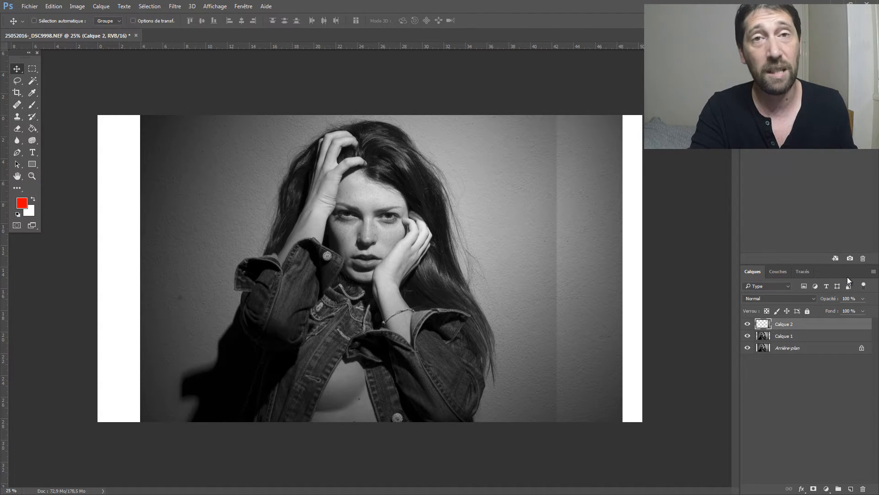
Undo the strip shift, the layer copy, the selection and the 16:9 canvas extension.
key(ctrl+z)
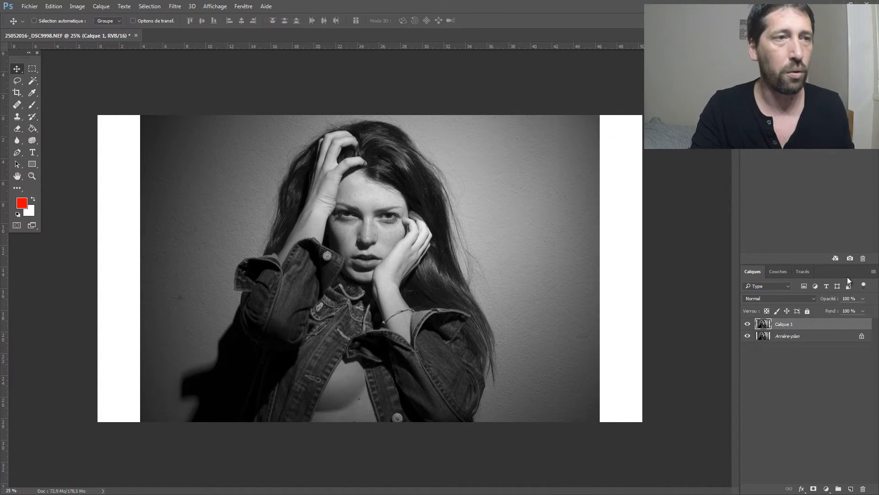
key(ctrl+alt+z)
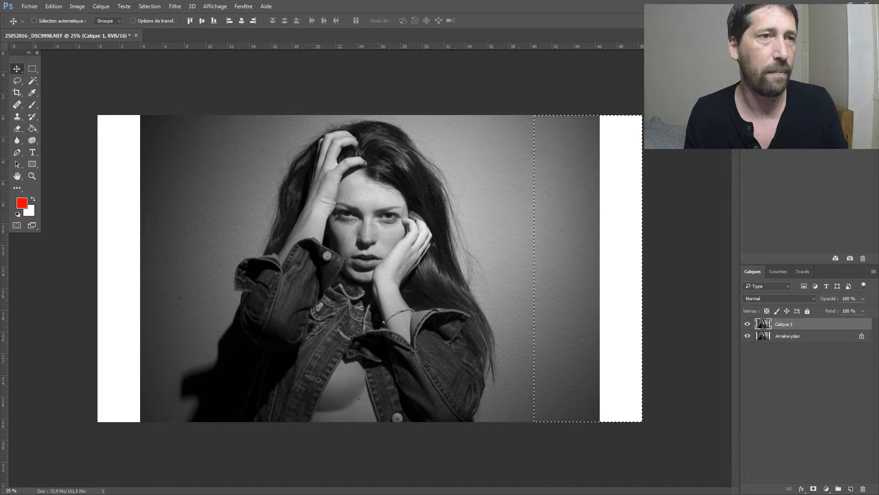
key(ctrl+alt+z)
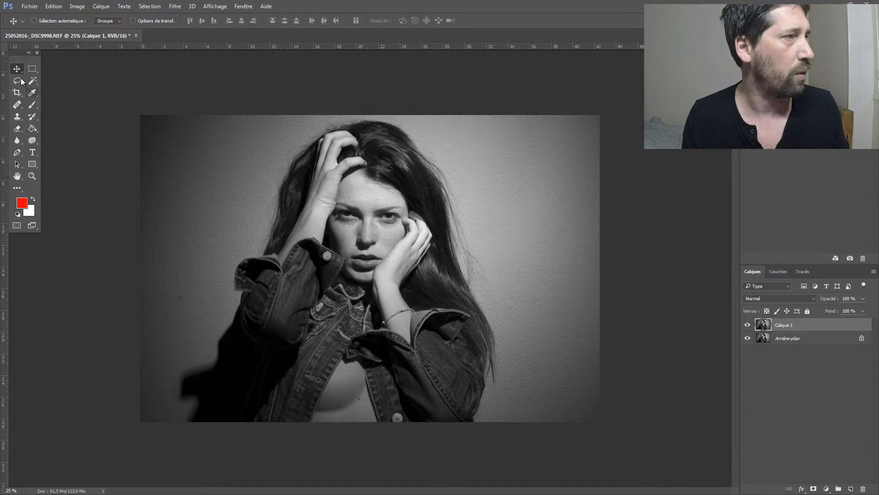
Extend the canvas to 16:9 at the photo's full height with a content-aware crop that fills both sides.
click(17, 93)
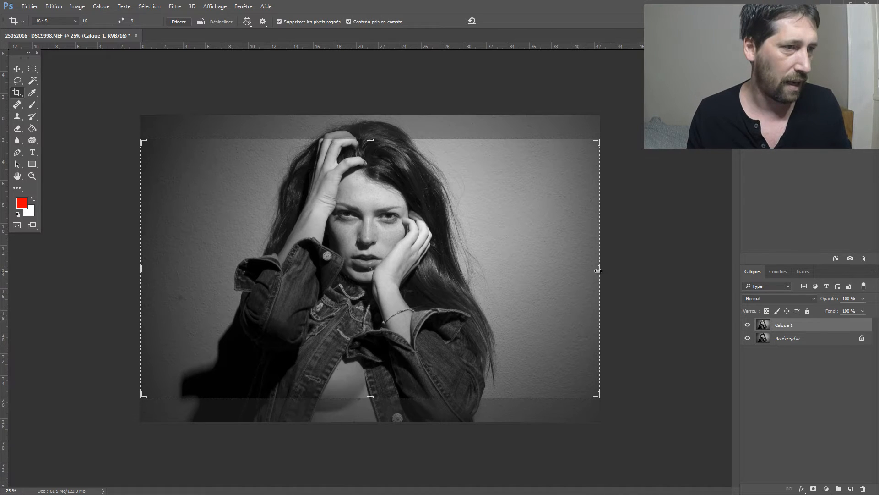
drag(598, 271, 621, 269)
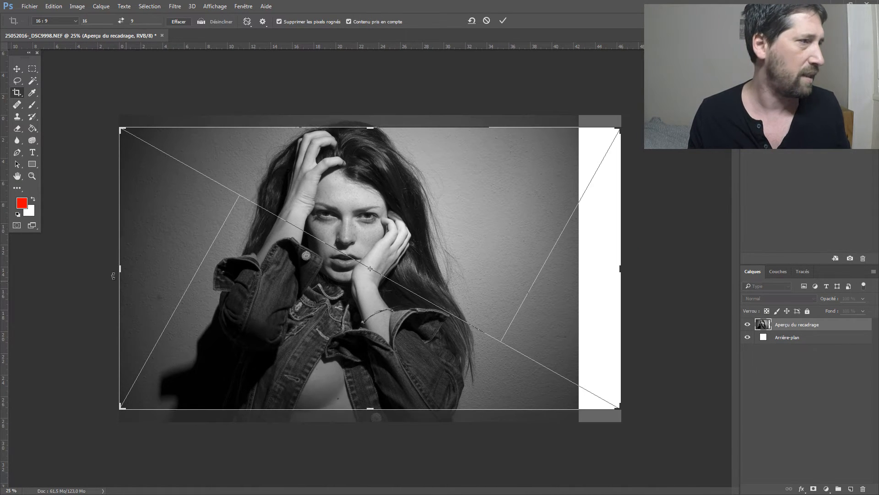
drag(120, 270, 101, 271)
drag(271, 298, 267, 298)
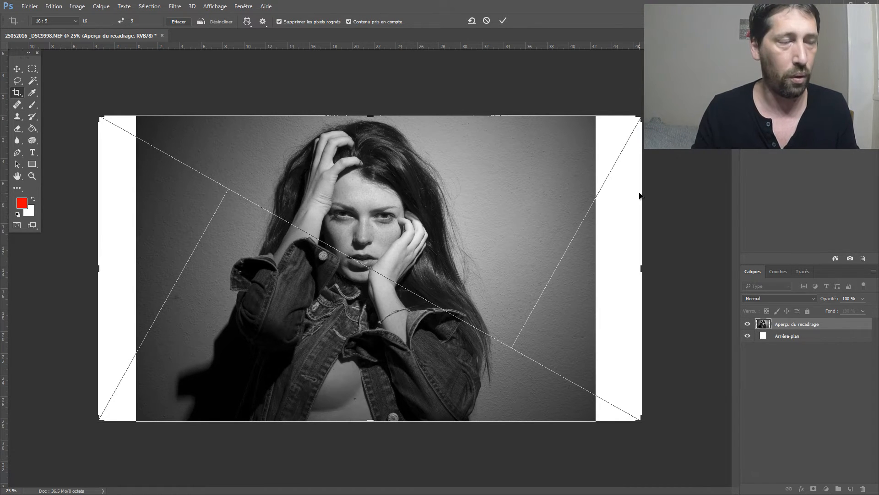
key(Return)
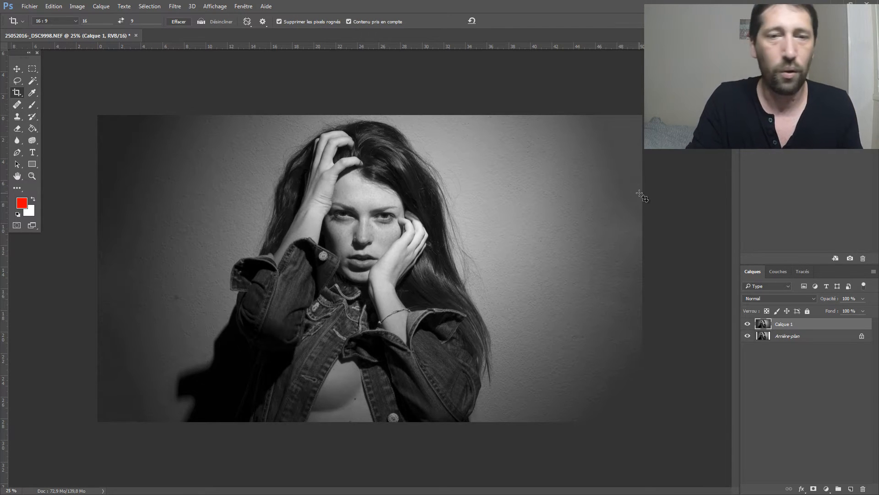
Add a new layer and retouch a small spot of the generated wall near the right edge with the Healing Brush, sampling nearby texture.
key(ctrl+plus)
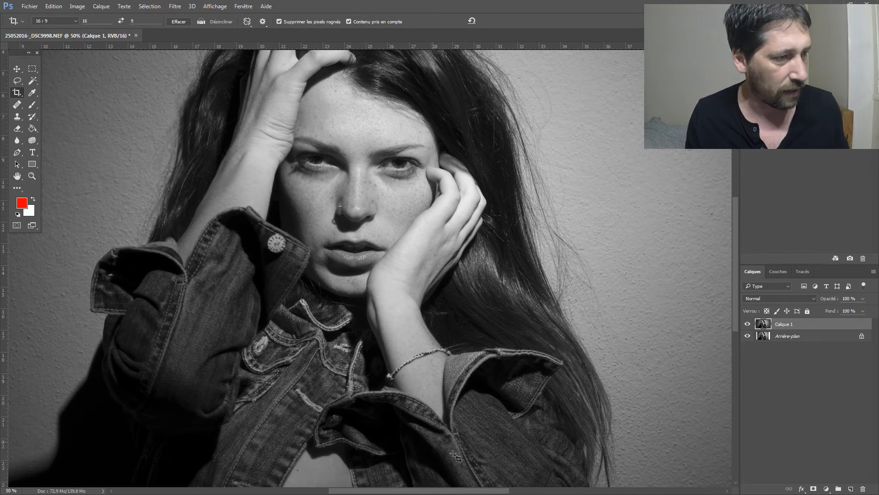
scroll(595, 381, right, 8)
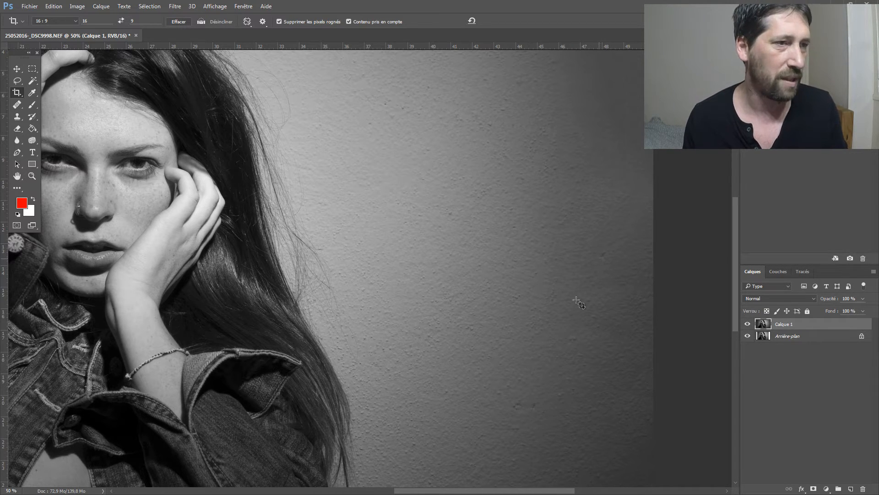
click(850, 489)
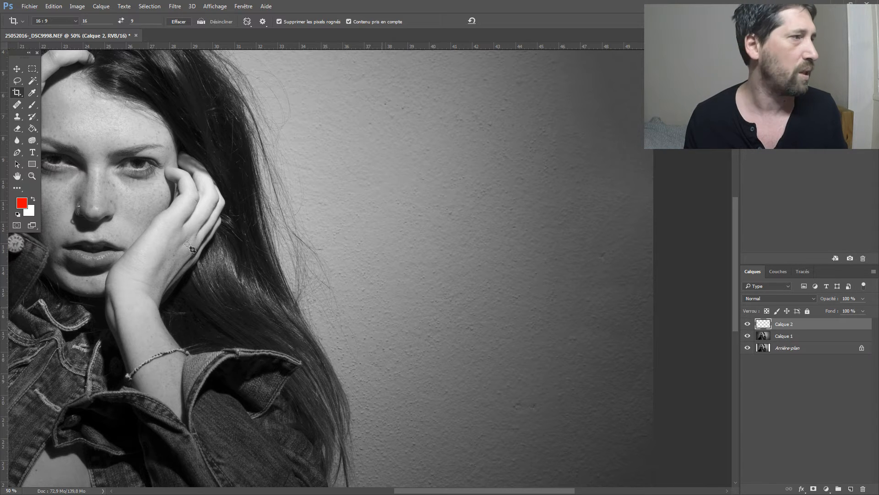
click(17, 105)
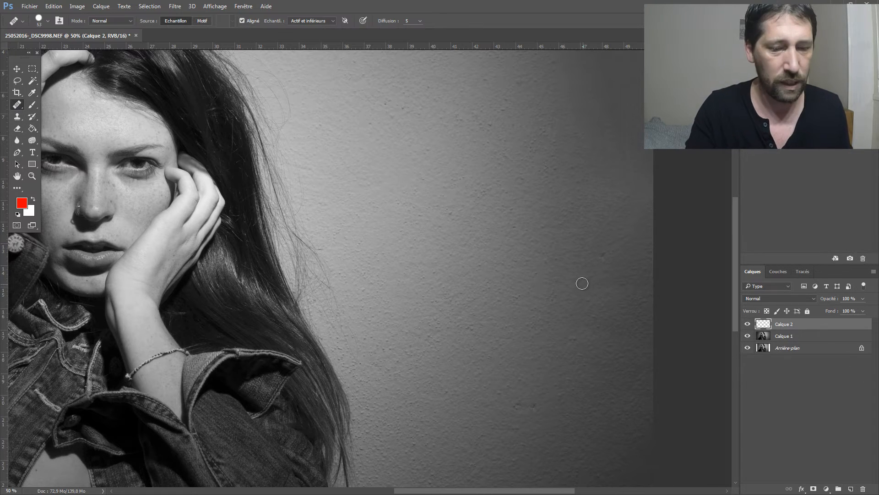
alt+click(607, 273)
drag(603, 254, 605, 253)
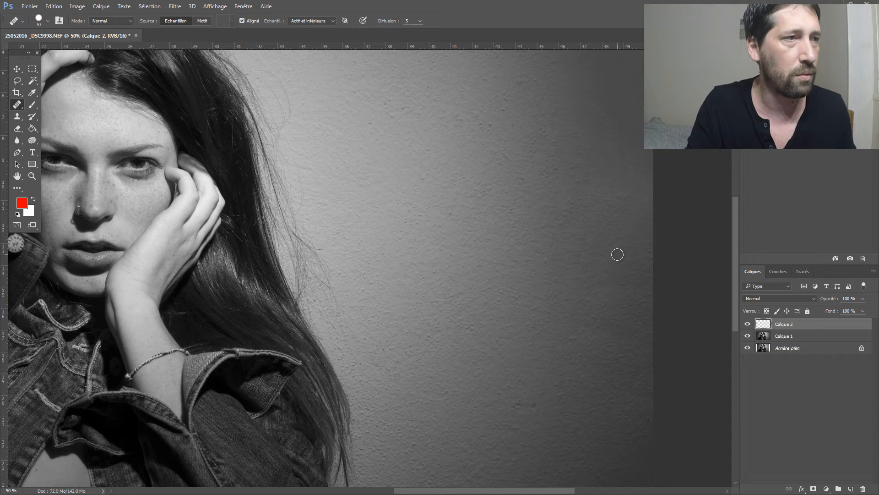
key(space)
mouse_move(592, 151)
mouse_down()
mouse_move(578, 220)
mouse_move(602, 302)
mouse_up()
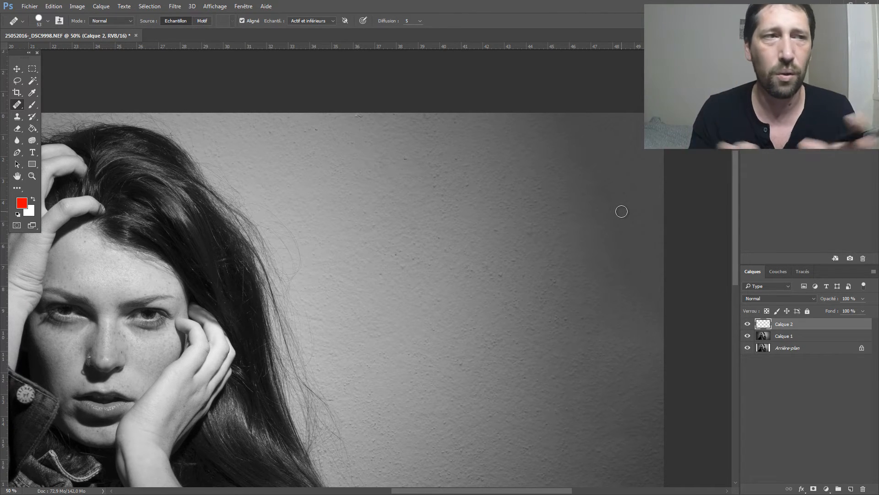
scroll(621, 211, down, 2)
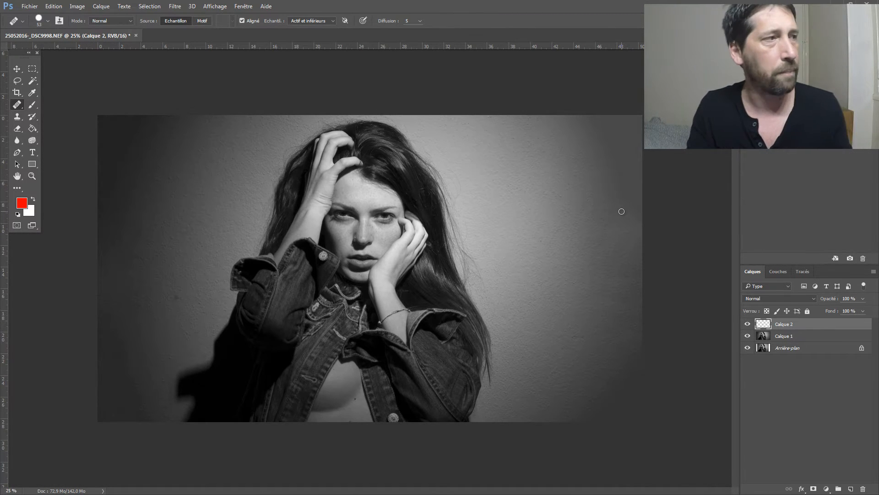
Compare the crop composition overlays, including thirds, grid, diagonals, golden ratio and golden spiral, ending on the triangle overlay.
click(17, 93)
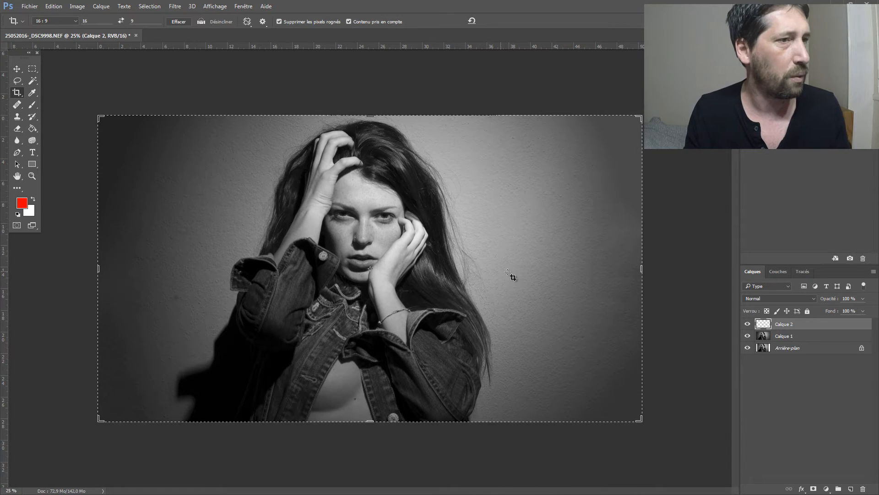
click(493, 287)
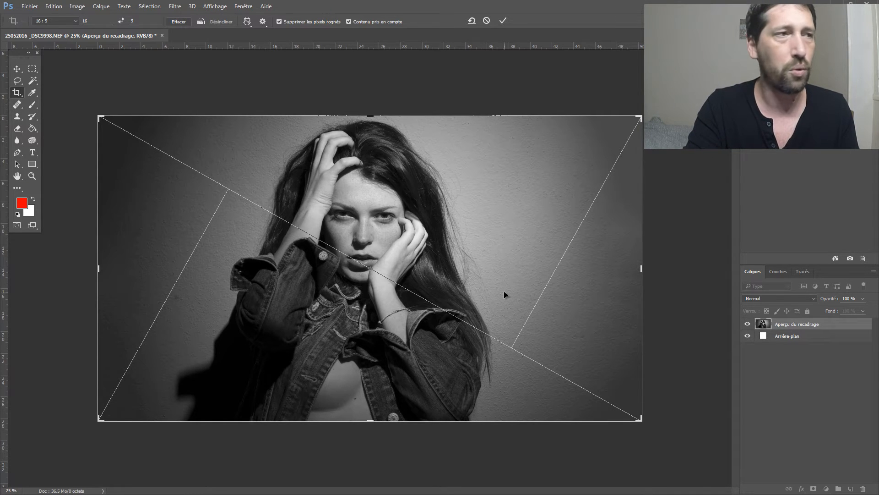
key(o)
key(o)
key(o)
key(o)
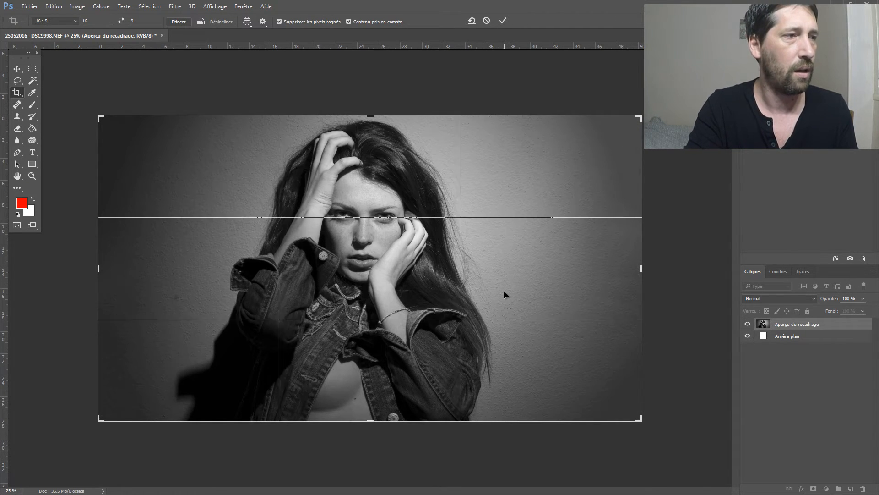
key(o)
key(o)
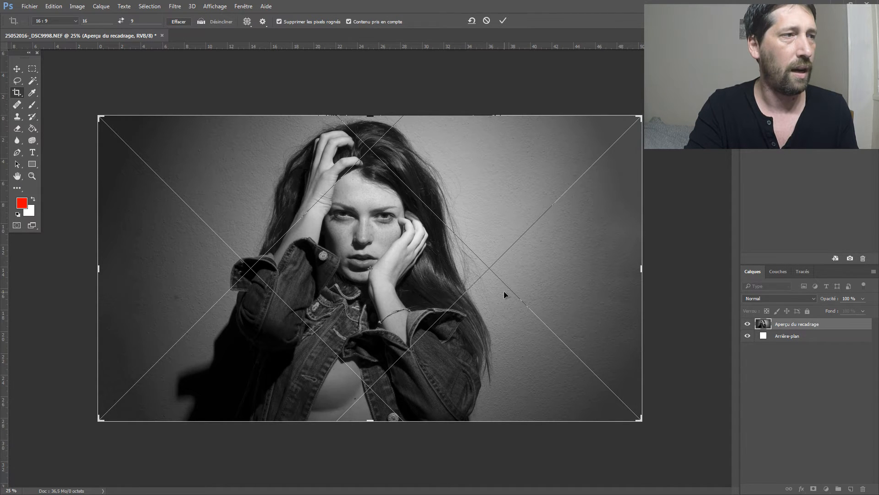
key(o)
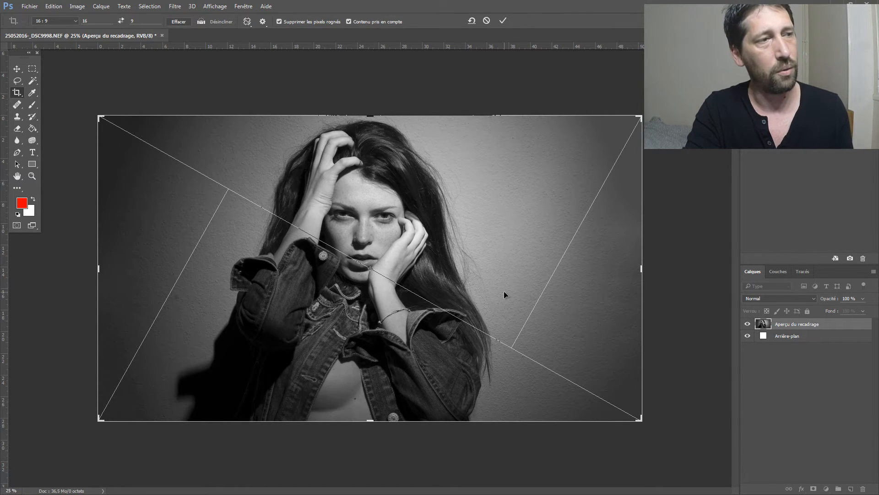
key(o)
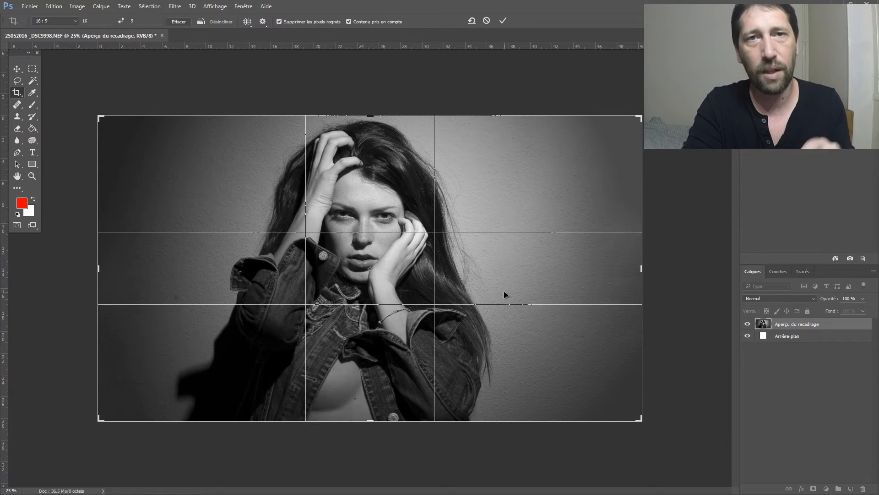
key(o)
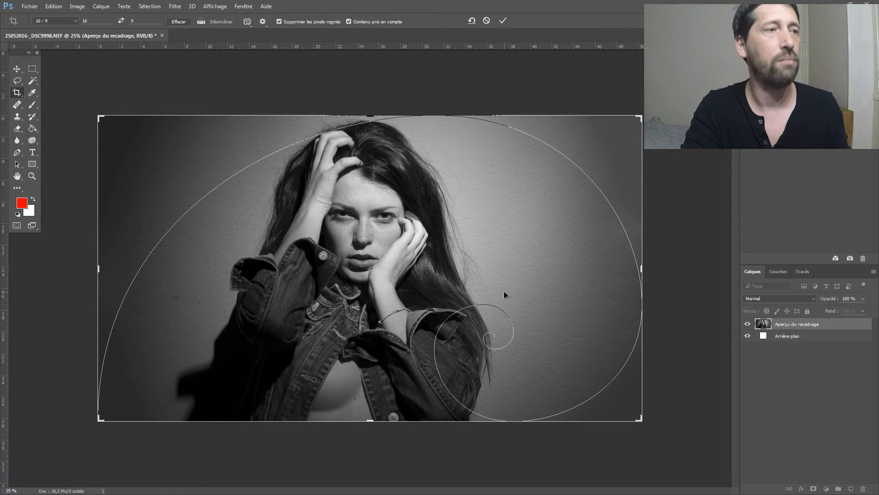
key(o)
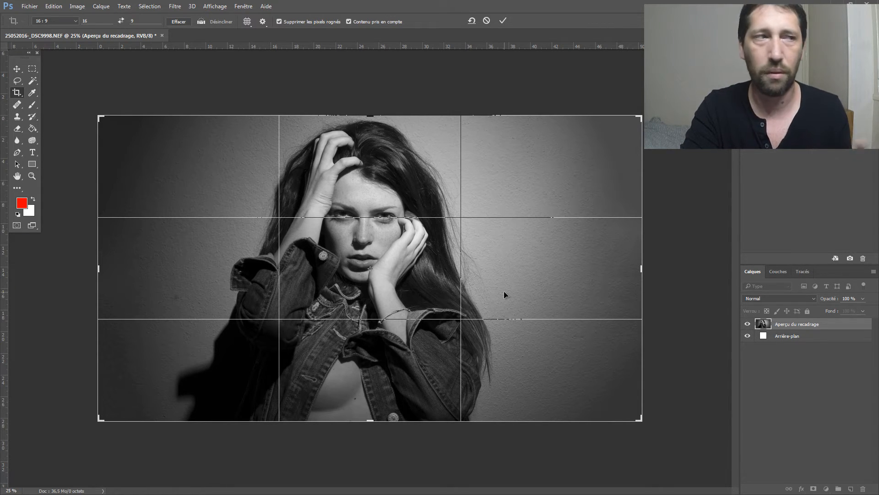
key(o)
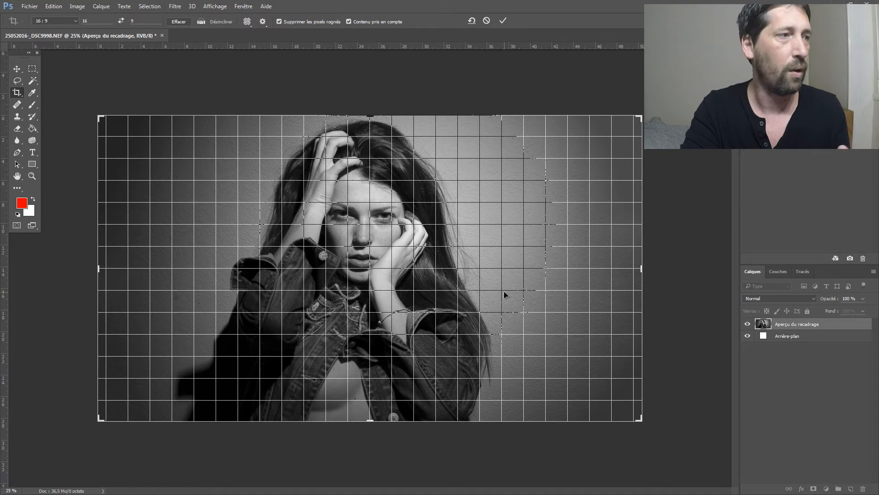
key(o)
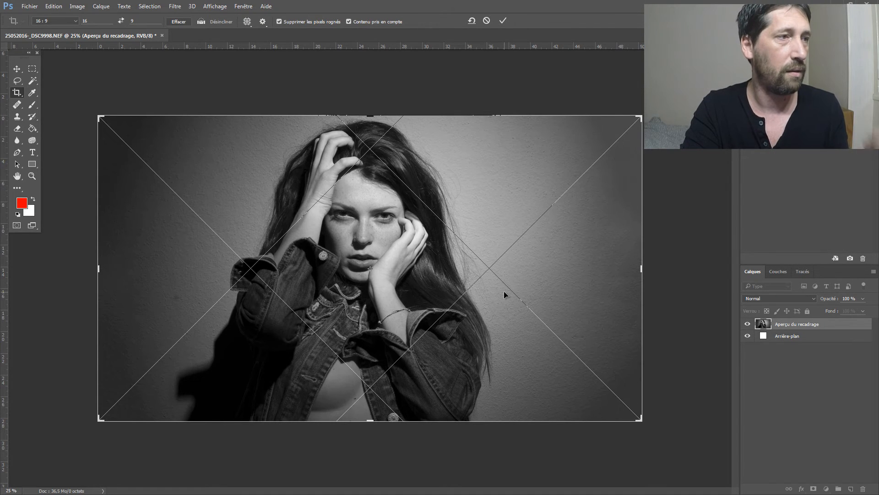
key(o)
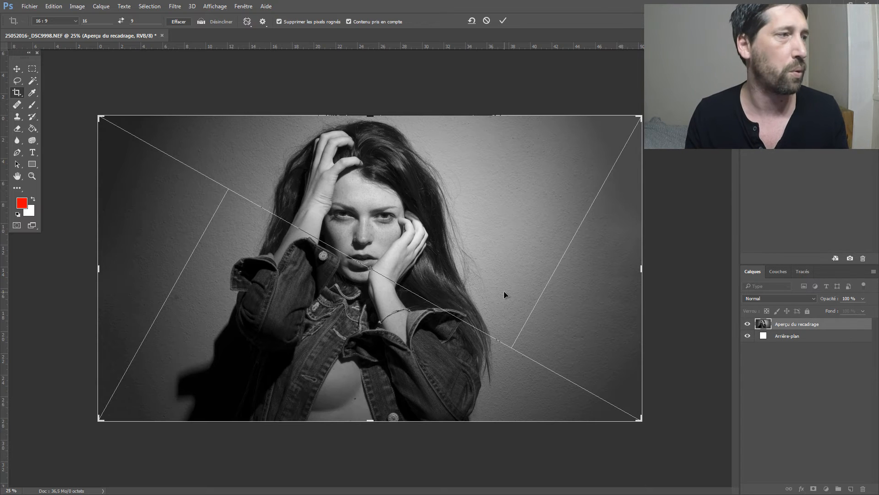
Accept the crop frame and examine the generated wall on both sides of the portrait up close for seams or flaws.
key(Return)
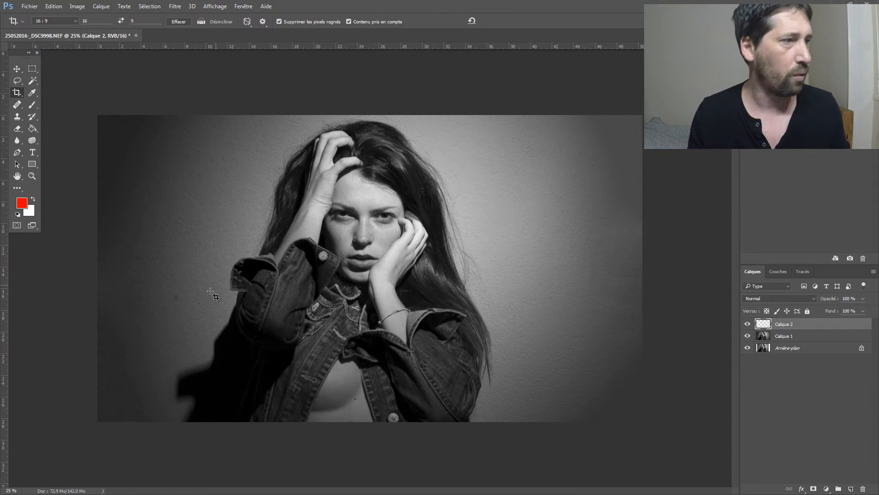
key(ctrl+plus)
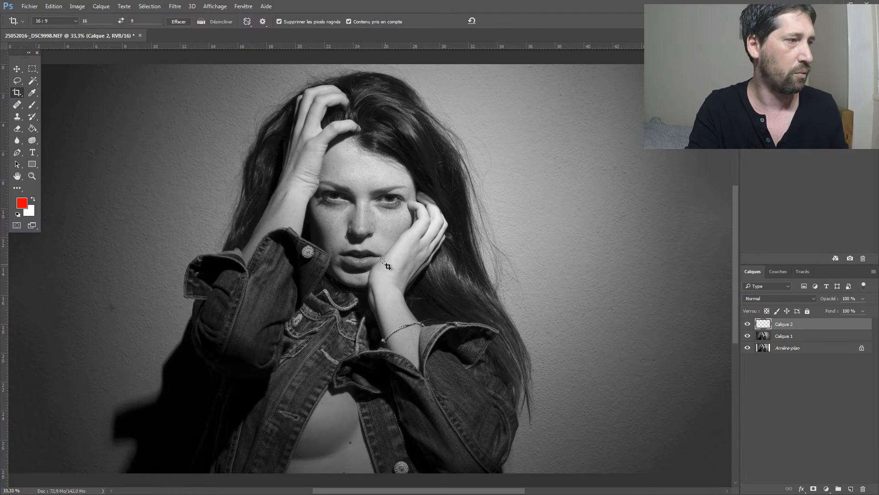
drag(220, 249, 374, 253)
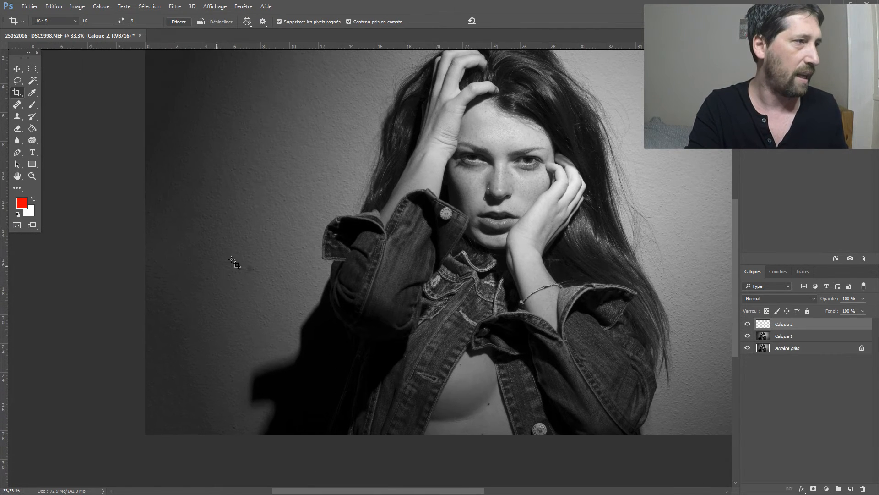
click(16, 104)
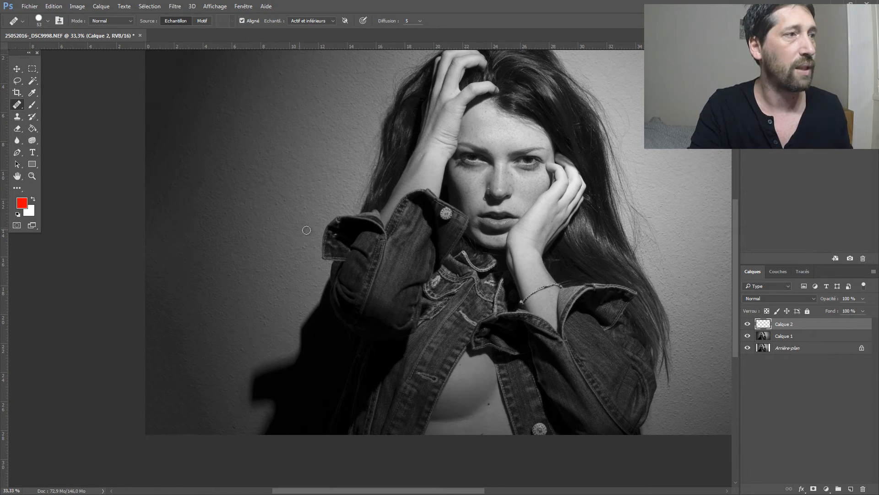
drag(411, 229, 414, 338)
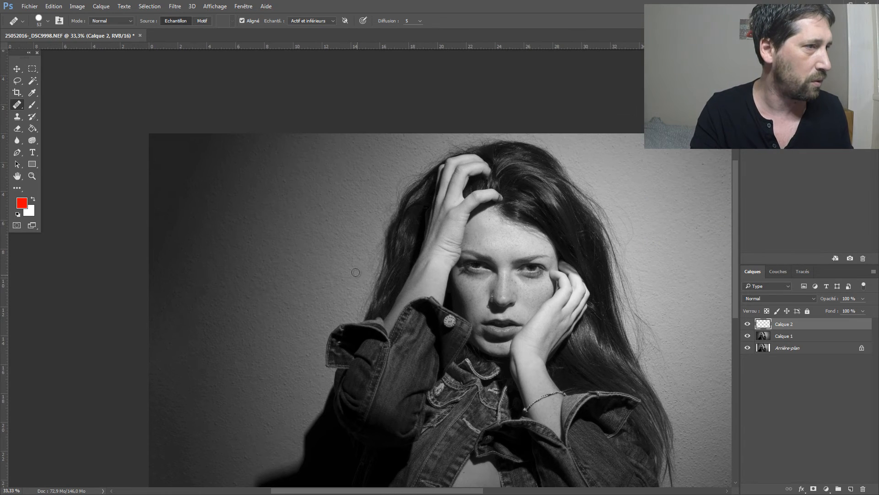
mouse_move(495, 312)
mouse_down()
mouse_move(349, 309)
mouse_move(328, 326)
mouse_up()
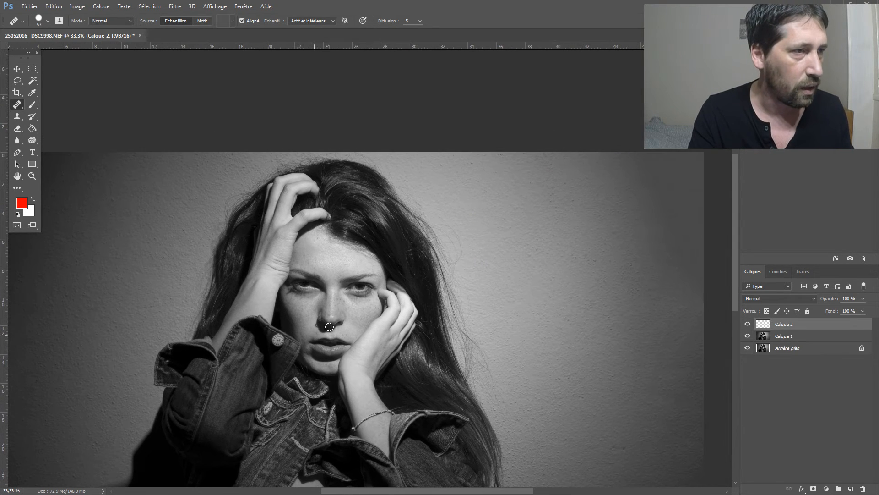
key(ctrl+plus)
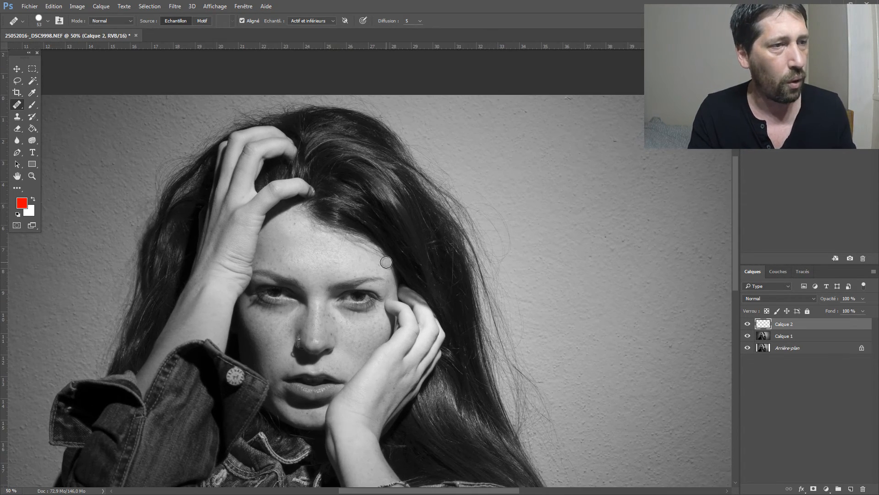
drag(622, 234, 383, 198)
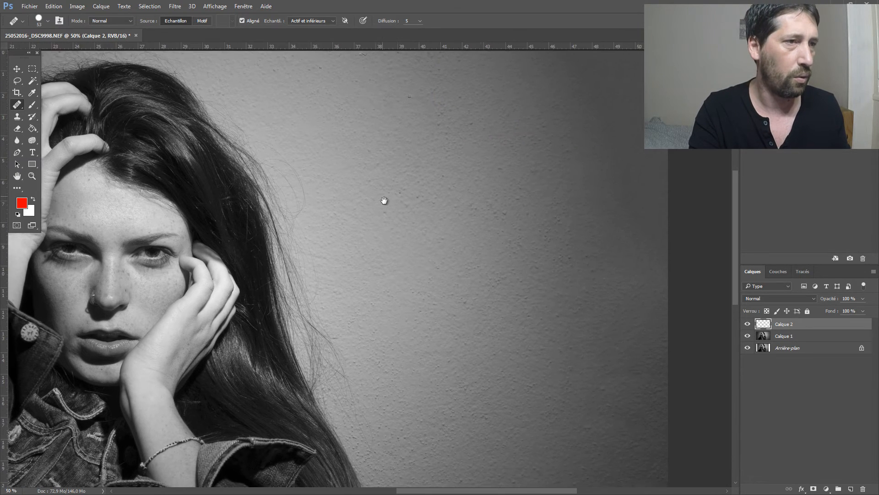
drag(388, 249, 389, 255)
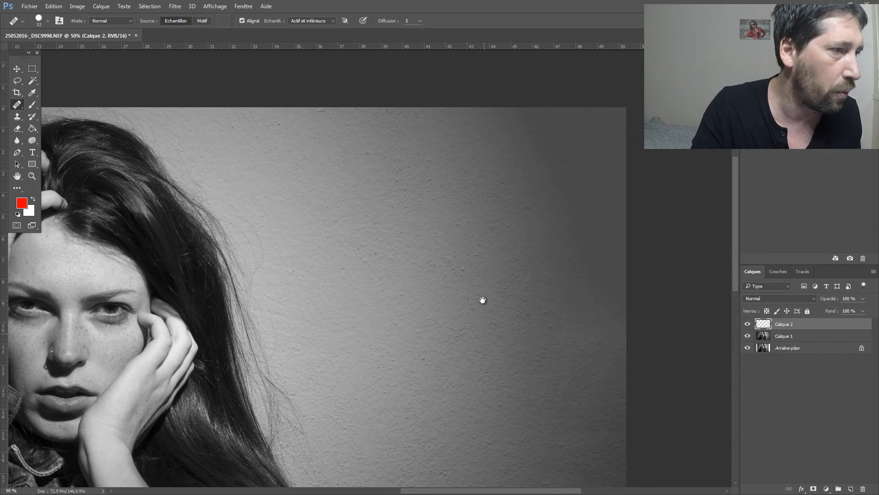
drag(481, 299, 513, 217)
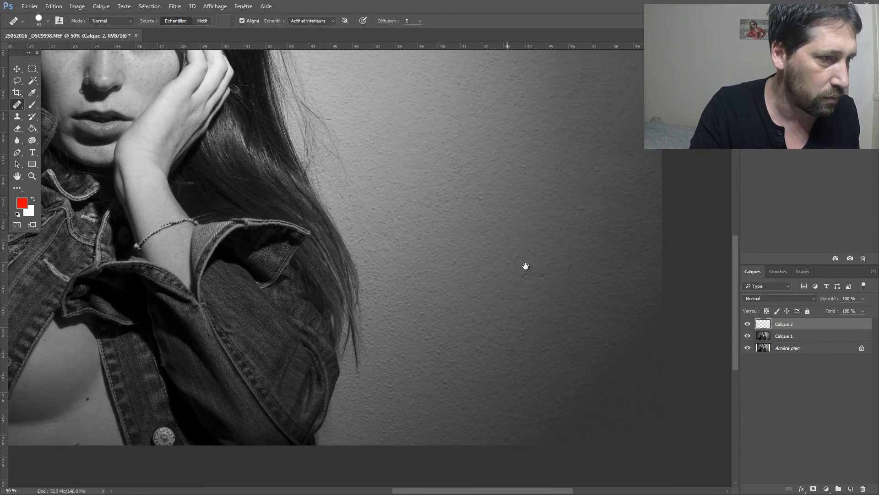
drag(518, 298, 514, 347)
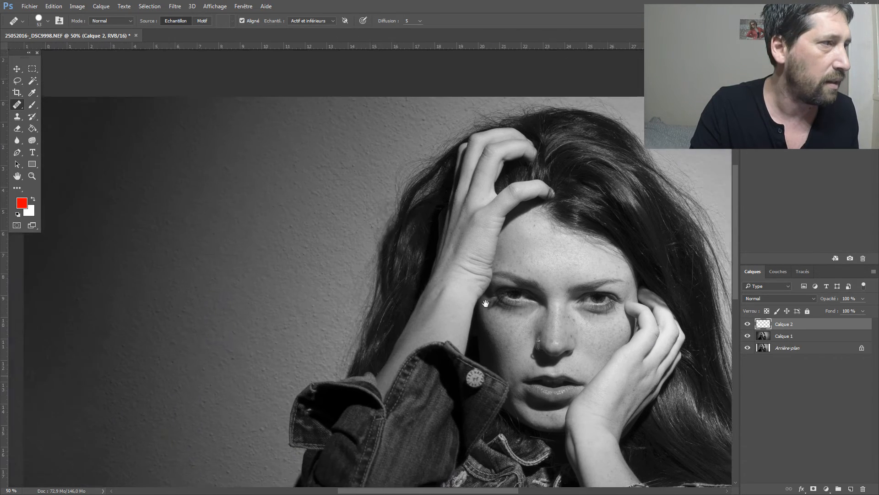
drag(376, 297, 562, 325)
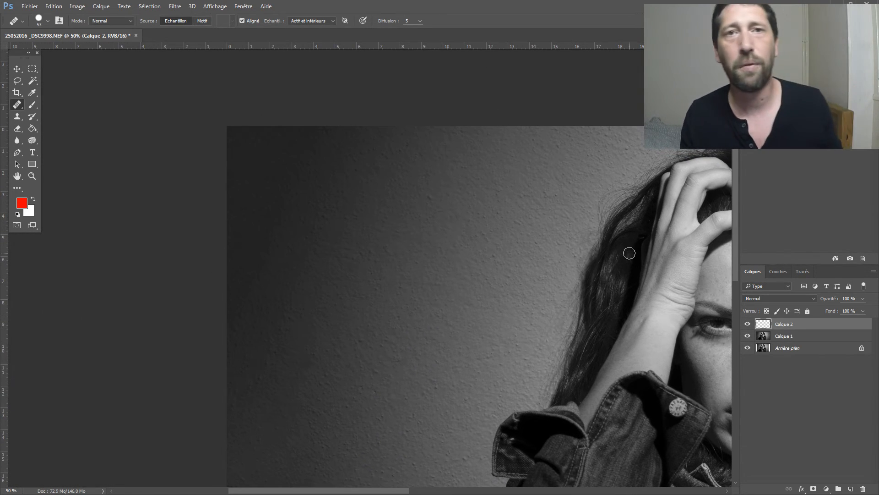
key(ctrl+minus)
key(ctrl+minus)
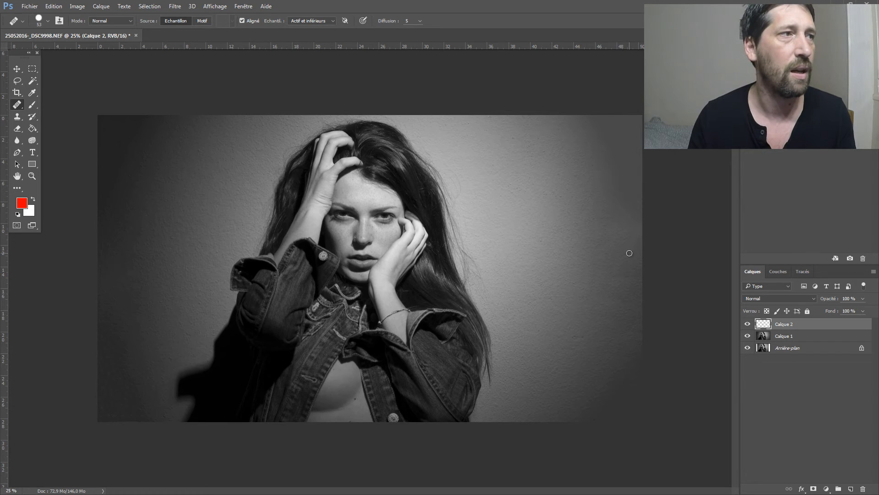
Reactivate the Crop tool and return the detached document window to its docked tab.
click(17, 92)
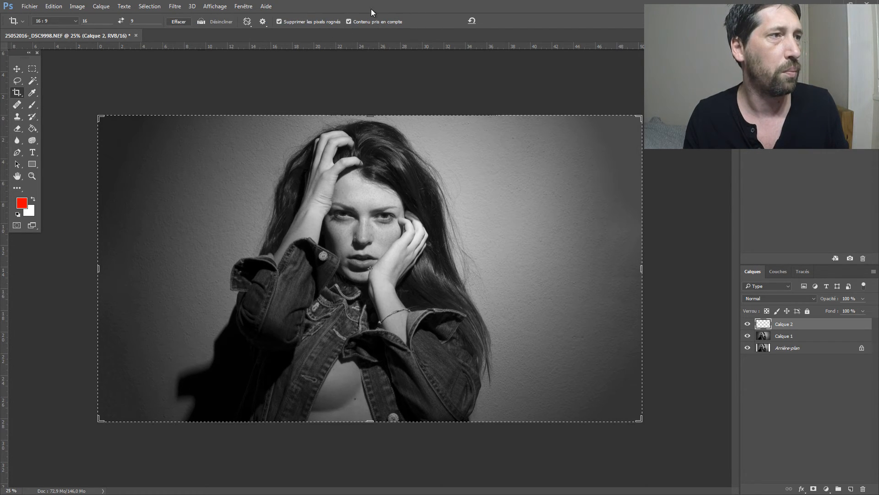
drag(299, 33, 308, 29)
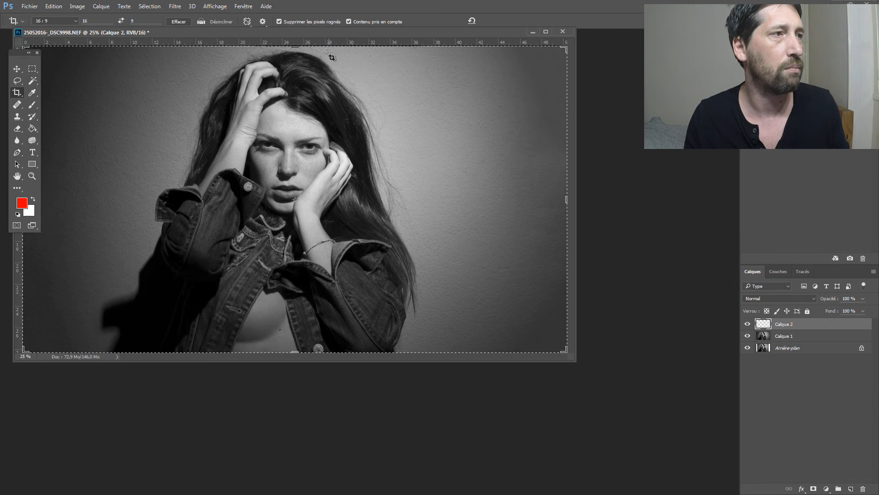
double_click(345, 34)
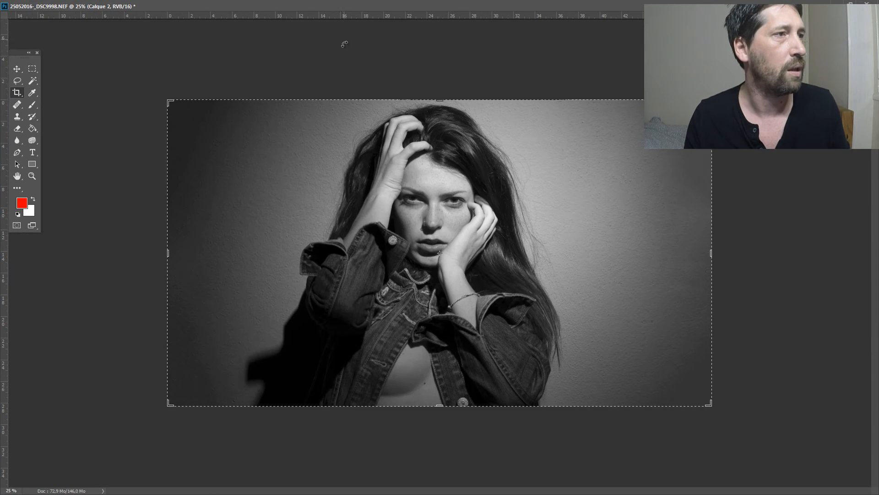
double_click(383, 4)
drag(356, 33, 426, 32)
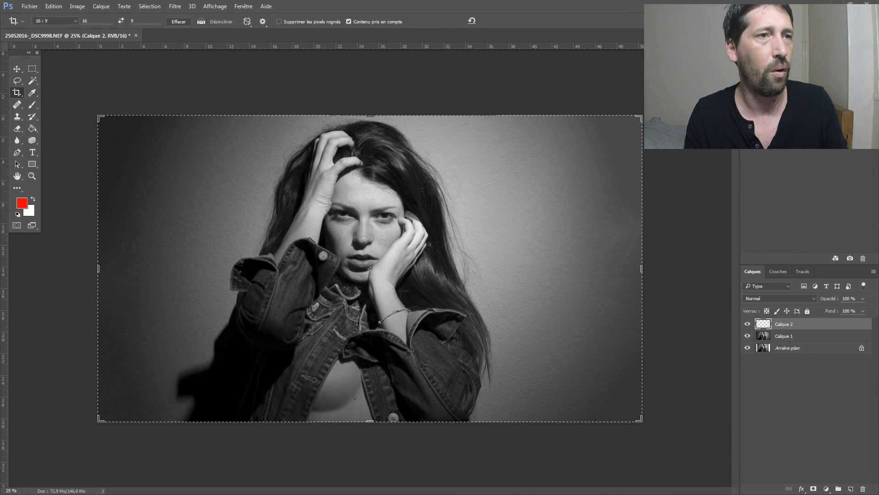
Compare the extended image with its original state, and hide Calque 2 and Calque 1 to inspect the background before showing Calque 1 again.
click(800, 194)
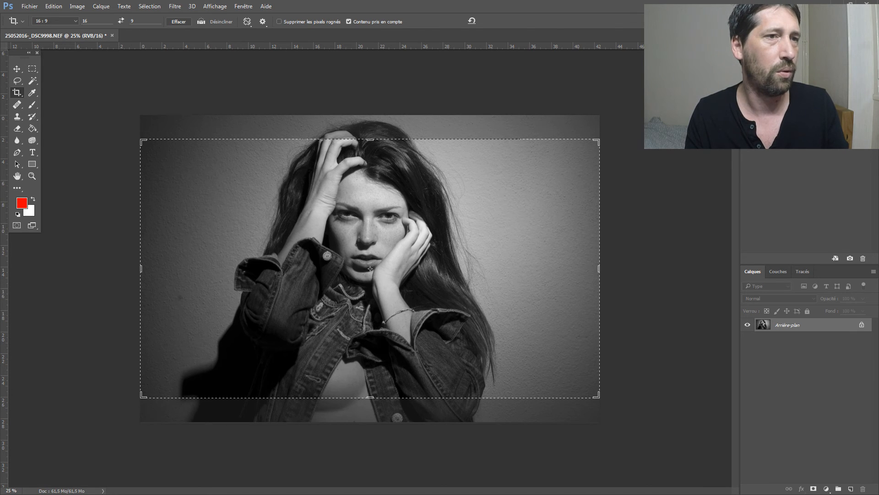
click(802, 143)
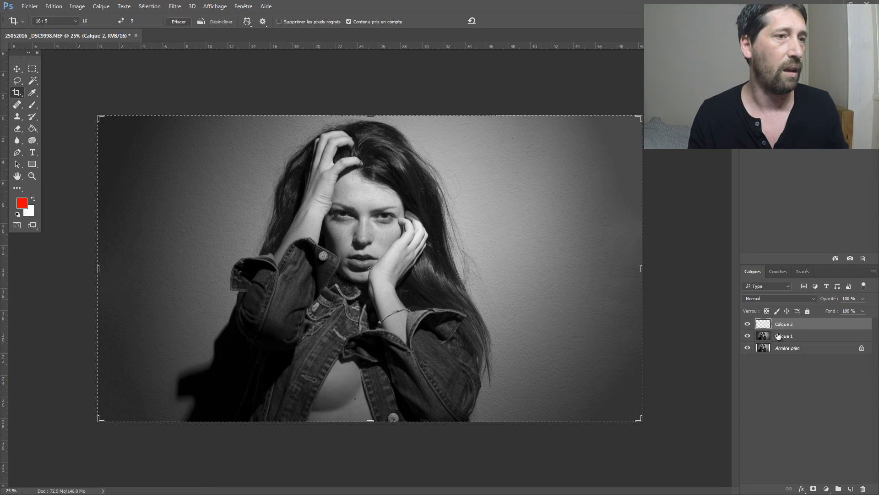
click(748, 324)
click(747, 336)
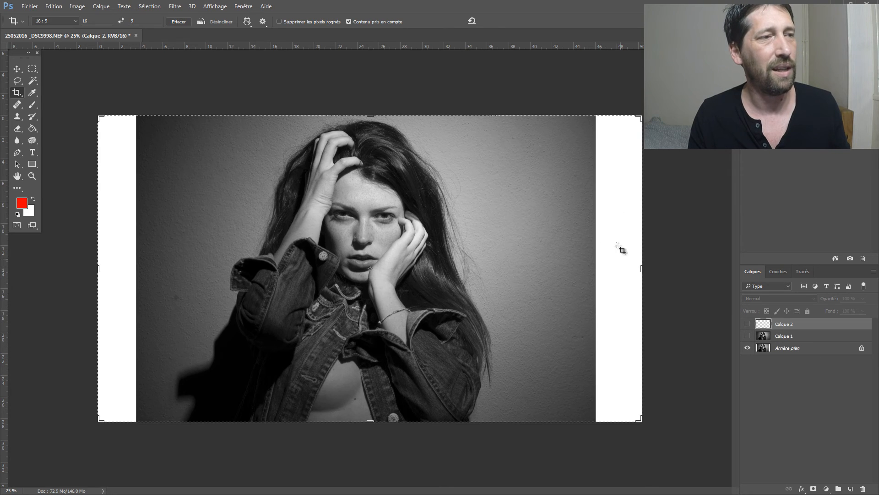
click(747, 337)
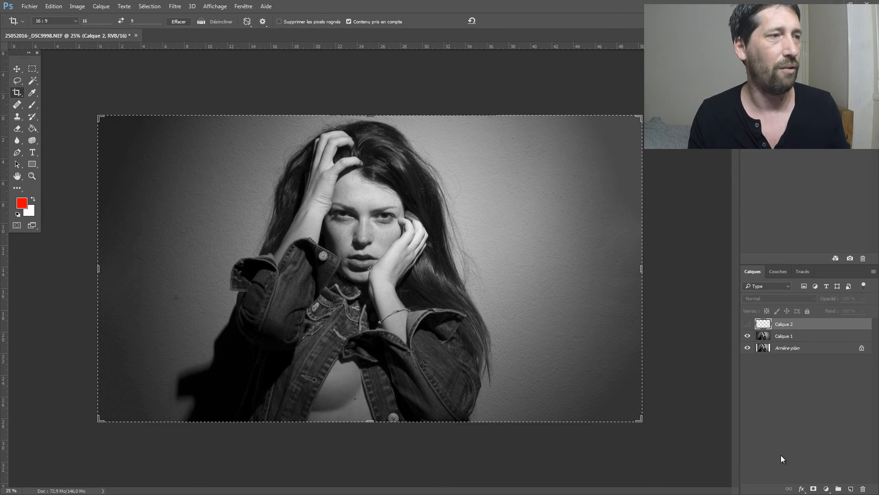